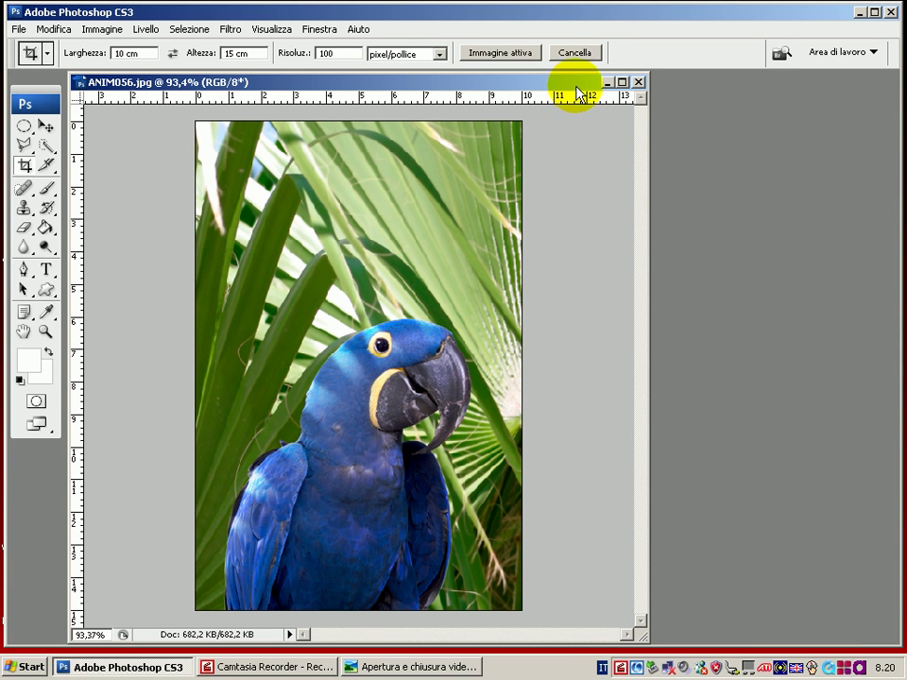
Shift the ANIM056.jpg parrot photo window slightly to the left.
left_click(638, 81)
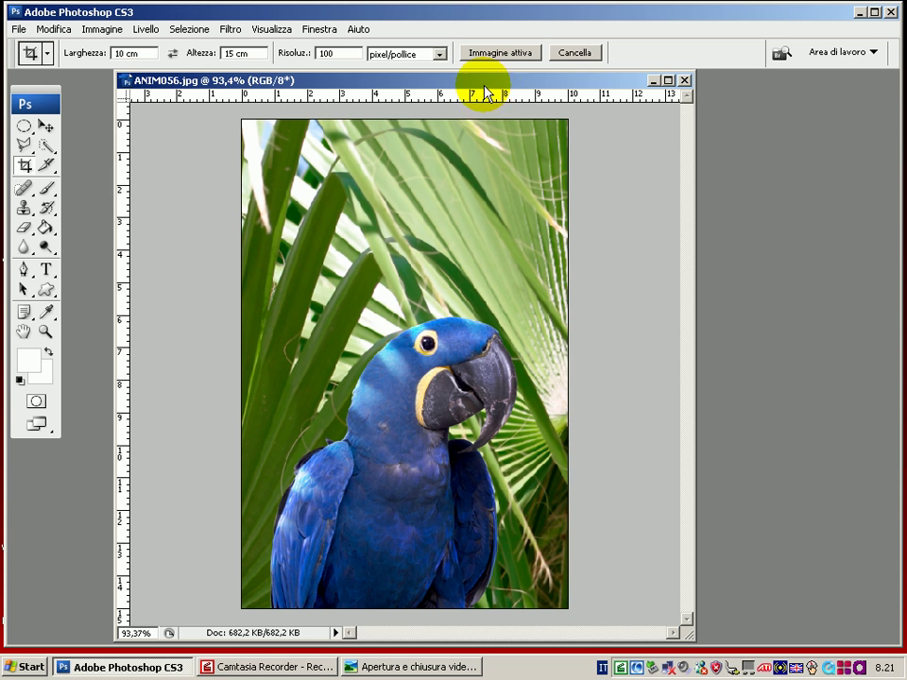
left_click_drag(496, 83, 480, 85)
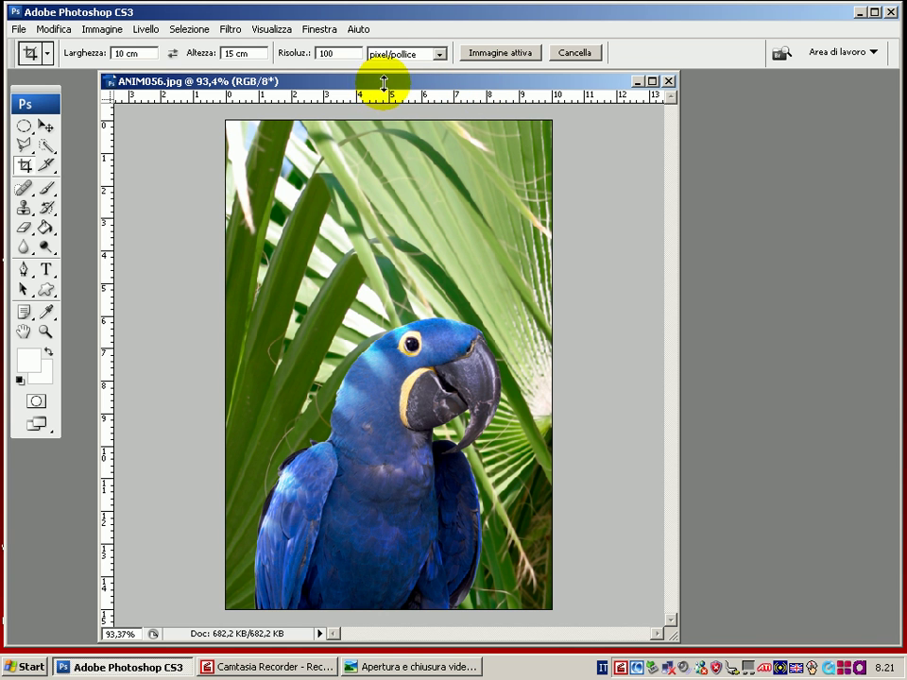
left_click(322, 29)
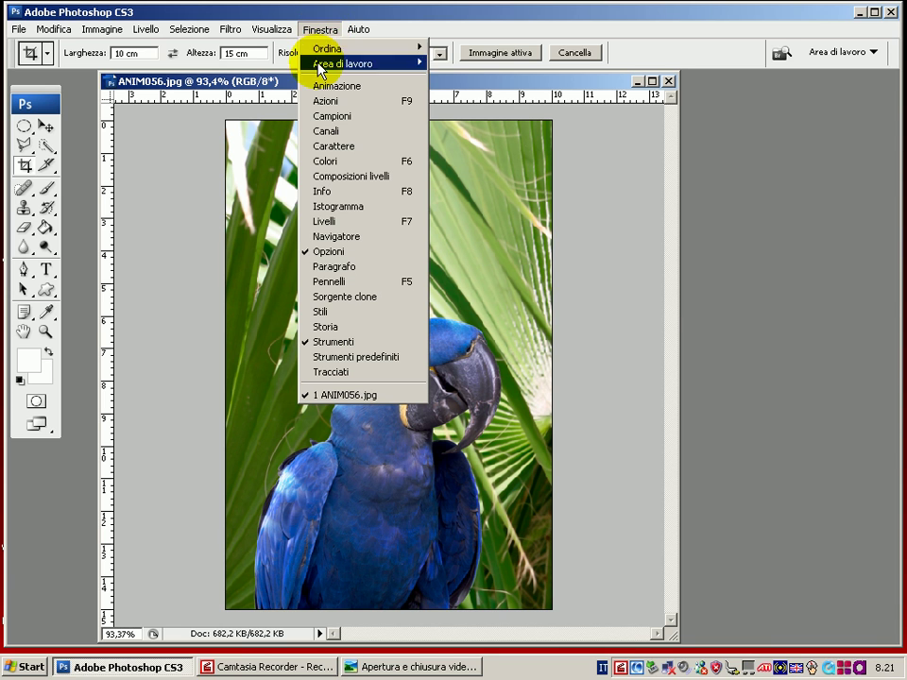
Show the Layers panel, duplicate Sfondo into a hidden Sfondo copia, and select the original Sfondo.
left_click(324, 222)
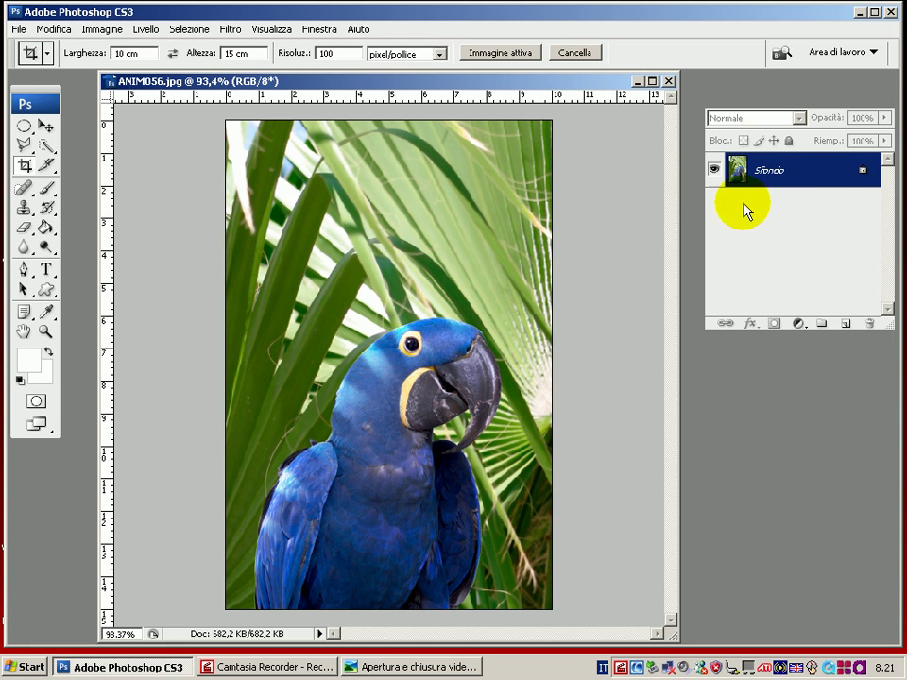
mouse_move(822, 171)
left_mouse_down()
mouse_move(846, 289)
mouse_move(844, 323)
left_mouse_up()
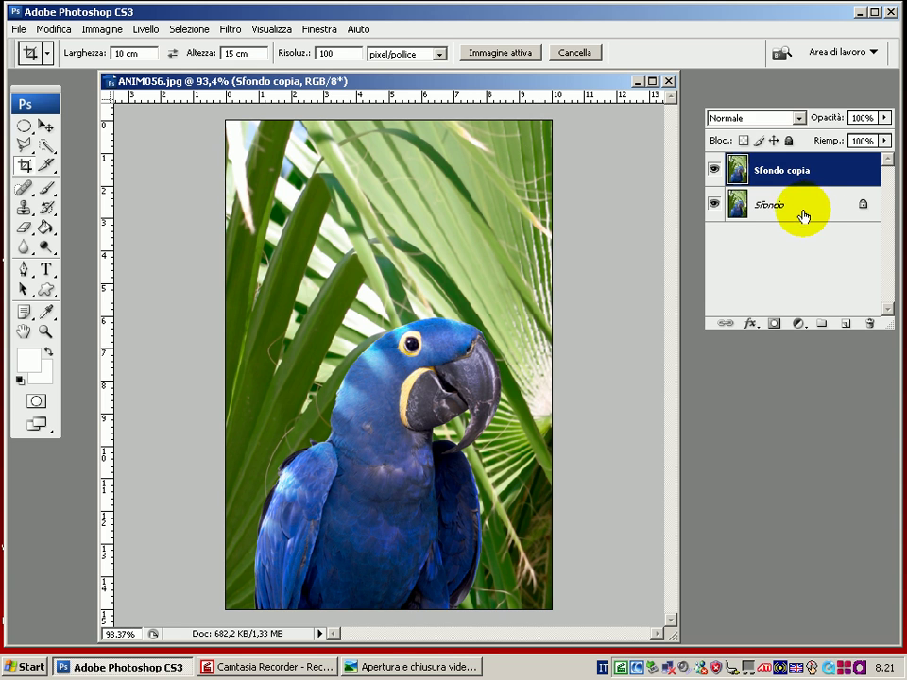
left_click(810, 206)
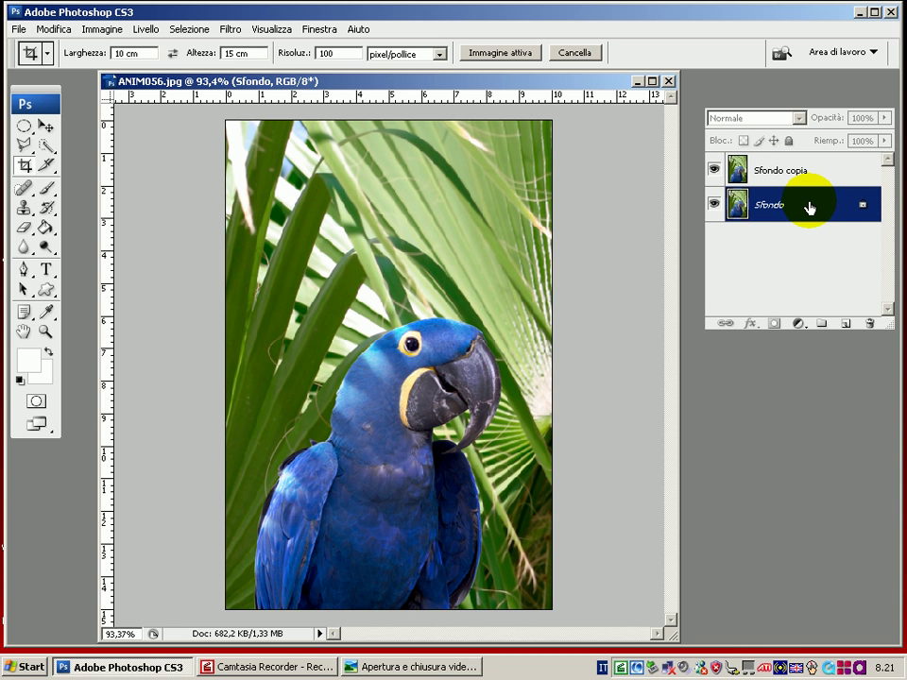
left_click(714, 171)
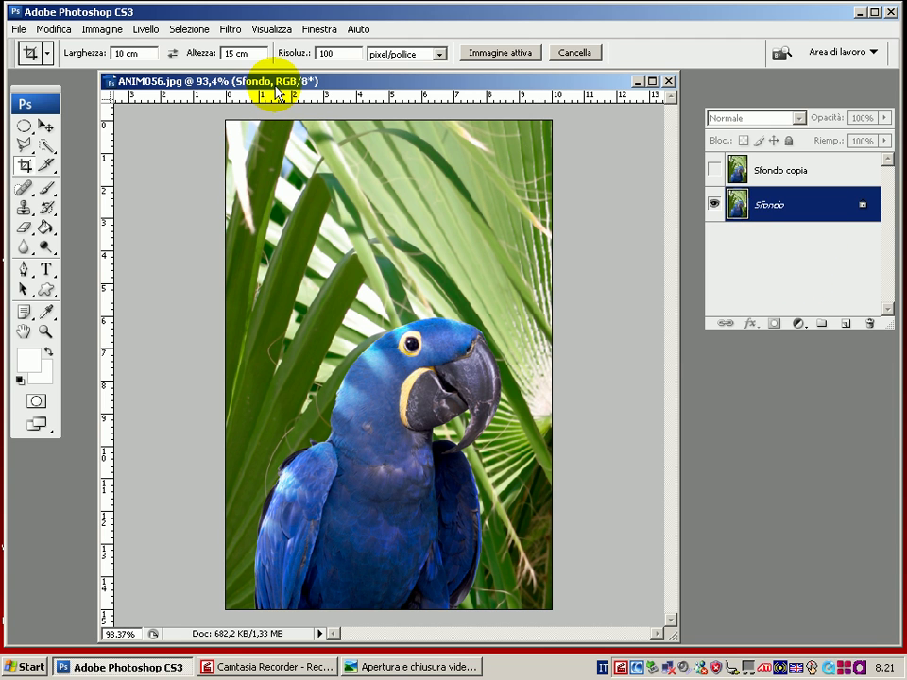
Blur the Sfondo layer with Controllo sfocatura at a 3,7 pixel radius.
left_click(231, 30)
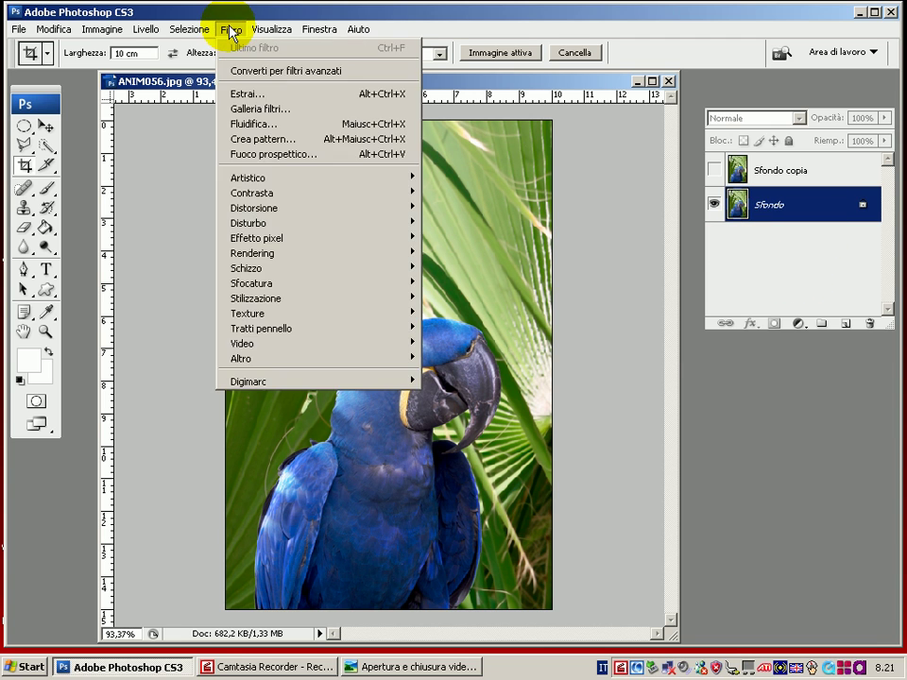
mouse_move(283, 282)
left_click(441, 282)
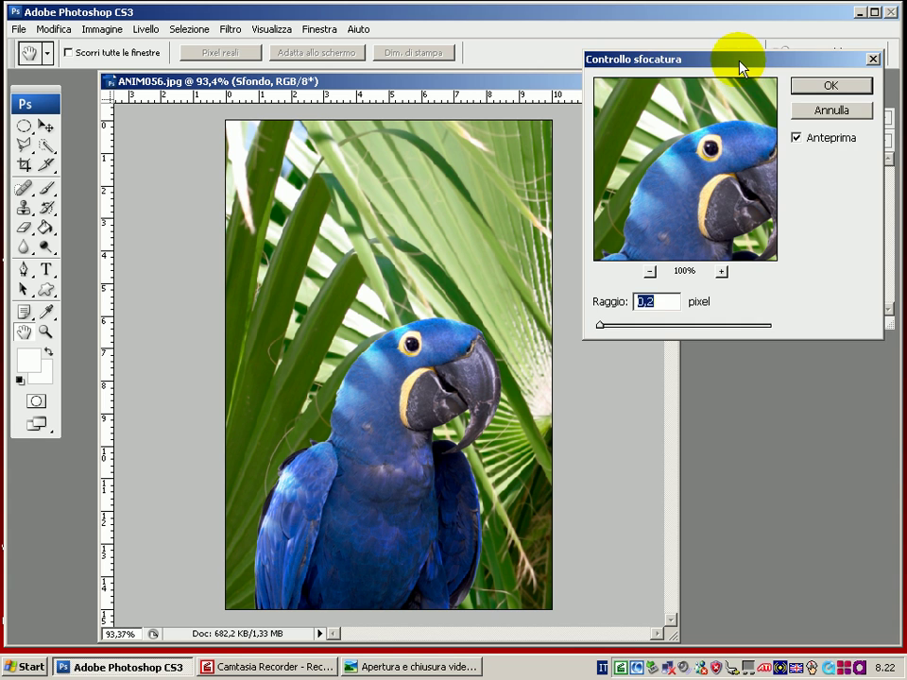
left_click_drag(741, 68, 731, 39)
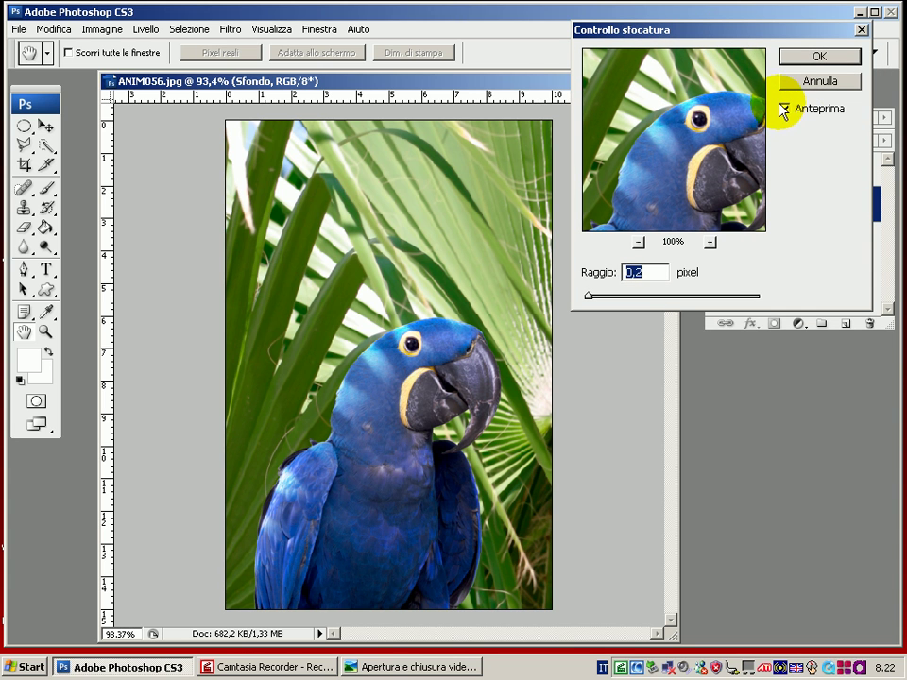
left_click_drag(588, 296, 659, 297)
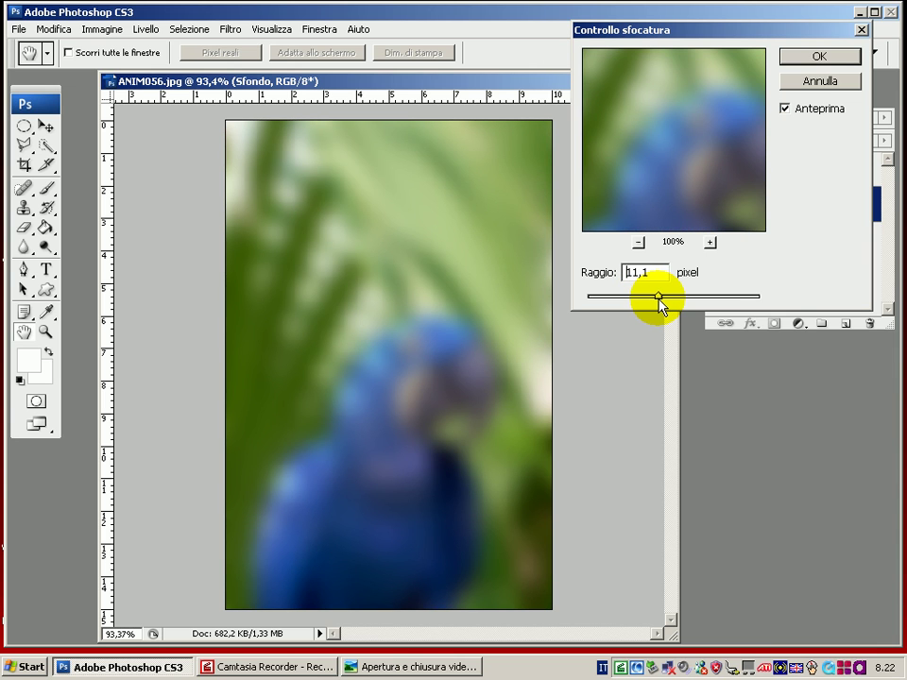
left_click_drag(660, 301, 641, 318)
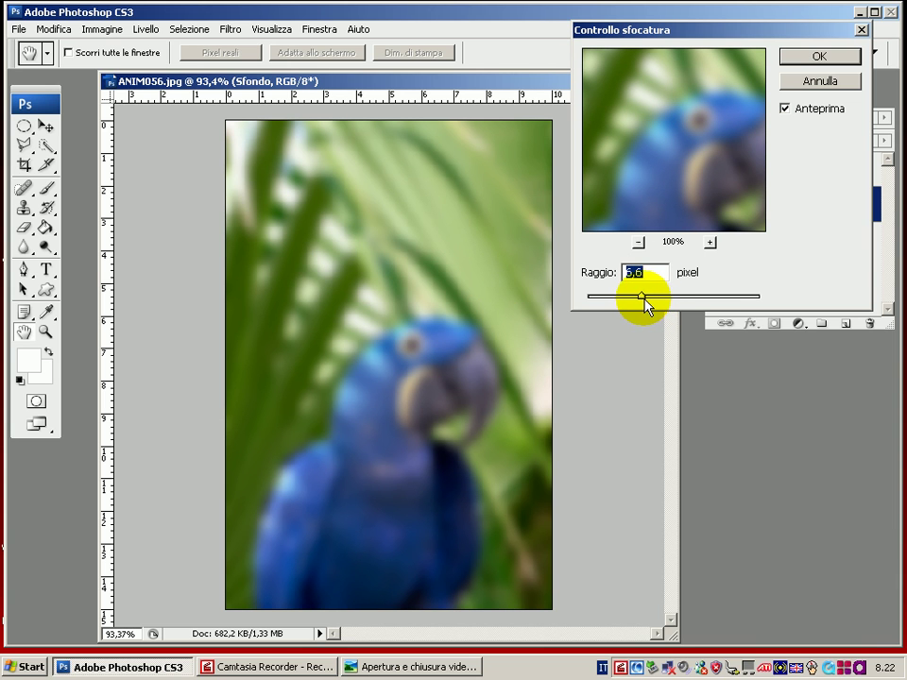
left_click_drag(648, 299, 650, 299)
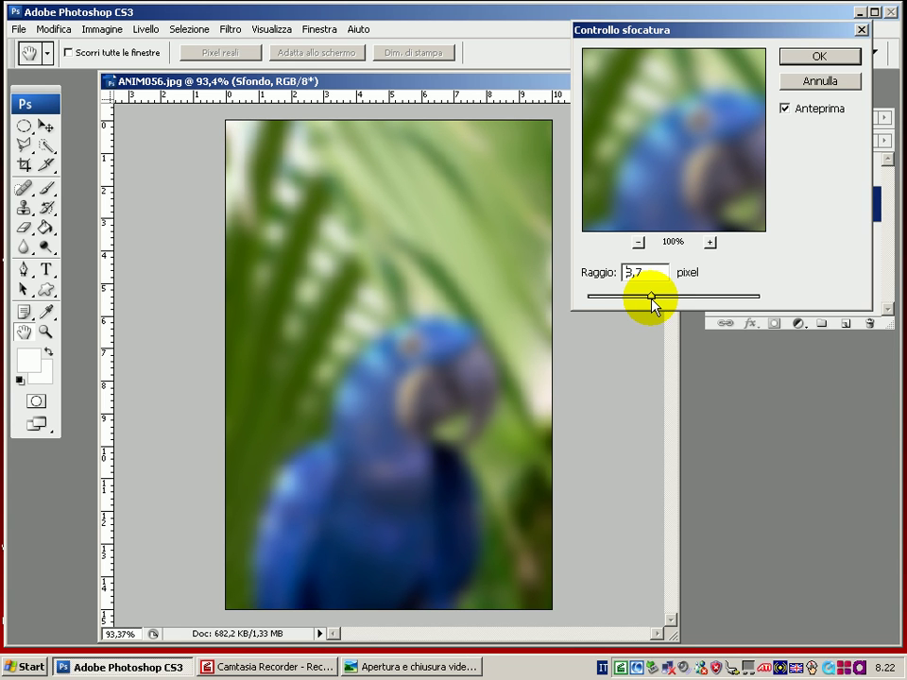
left_click(651, 299)
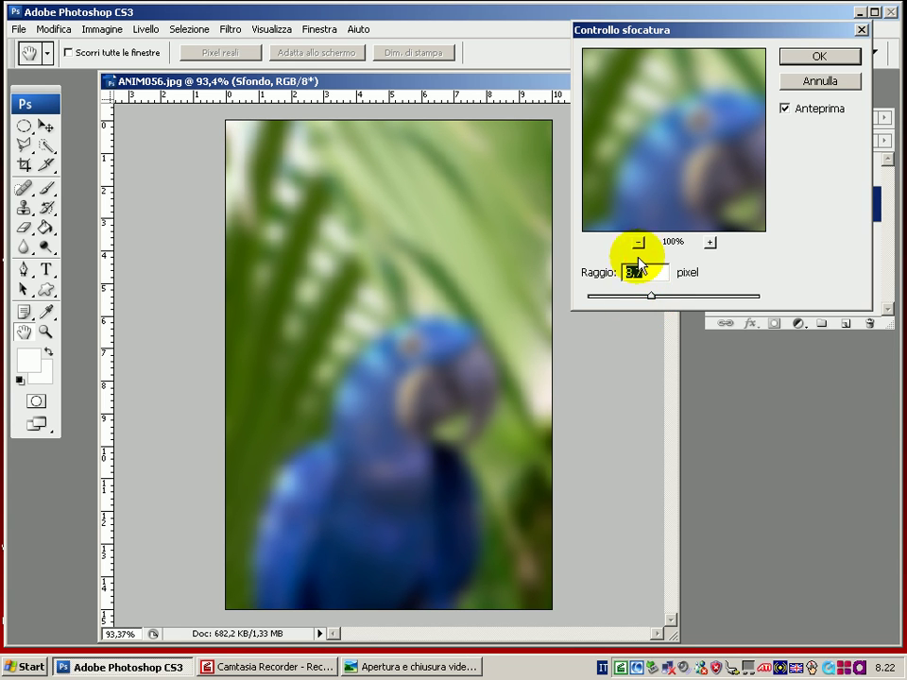
left_click(802, 58)
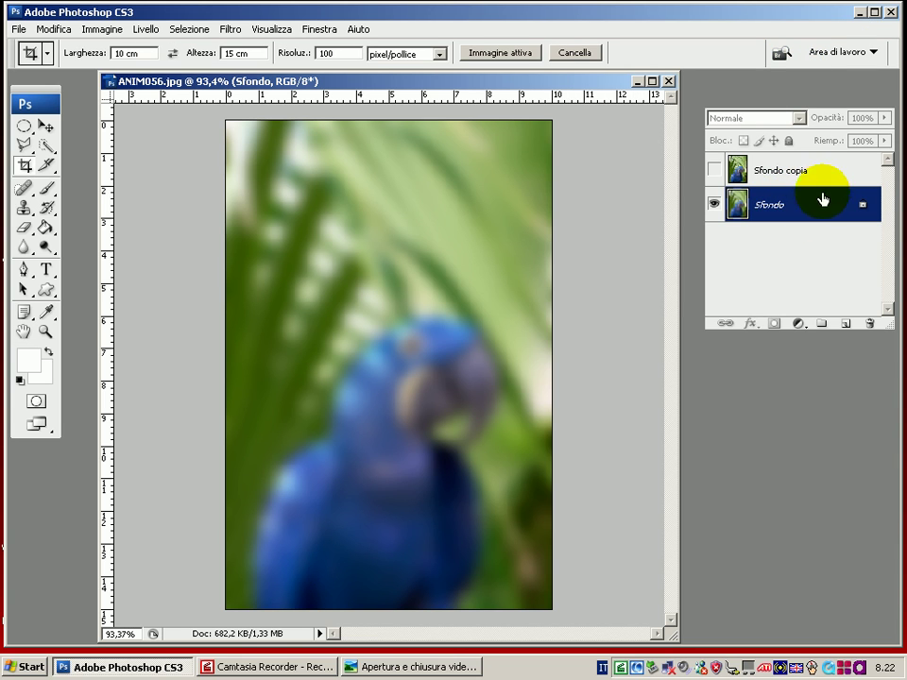
Select and unhide the sharp Sfondo copia layer, with the Eraser tool ready.
left_click(840, 176)
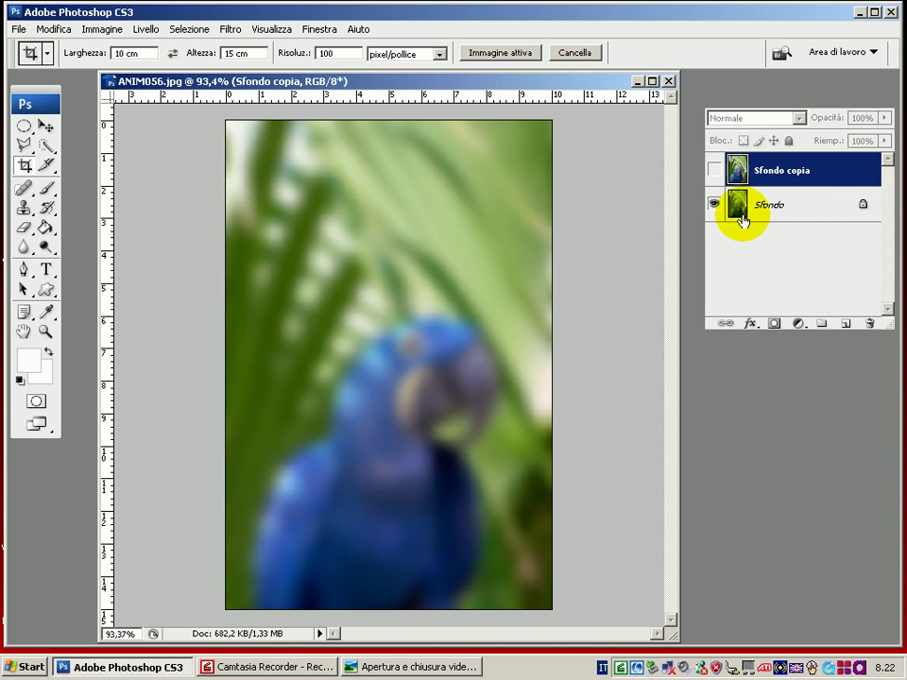
left_click(714, 176)
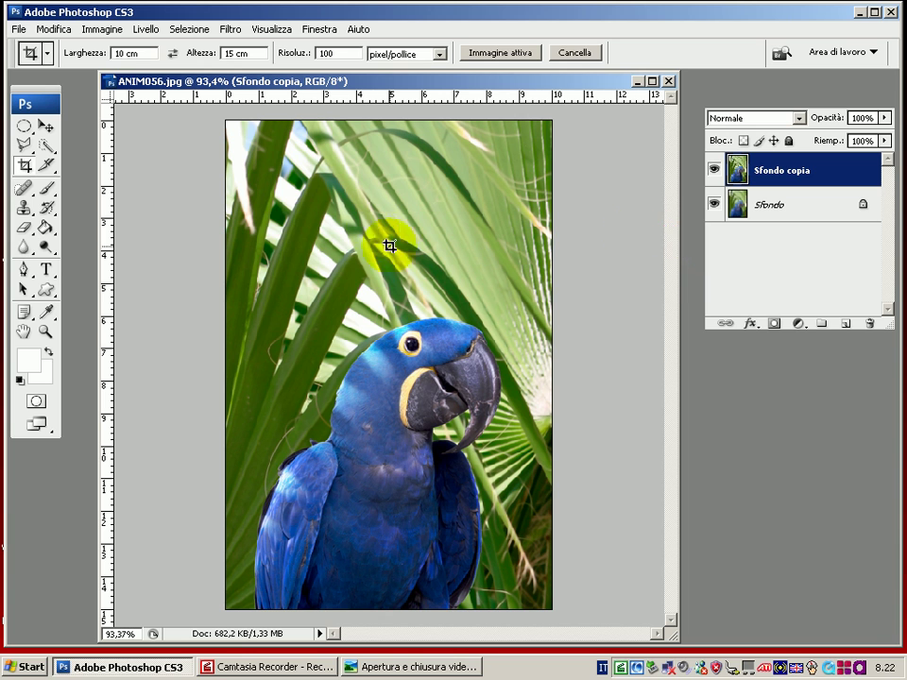
left_click(24, 228)
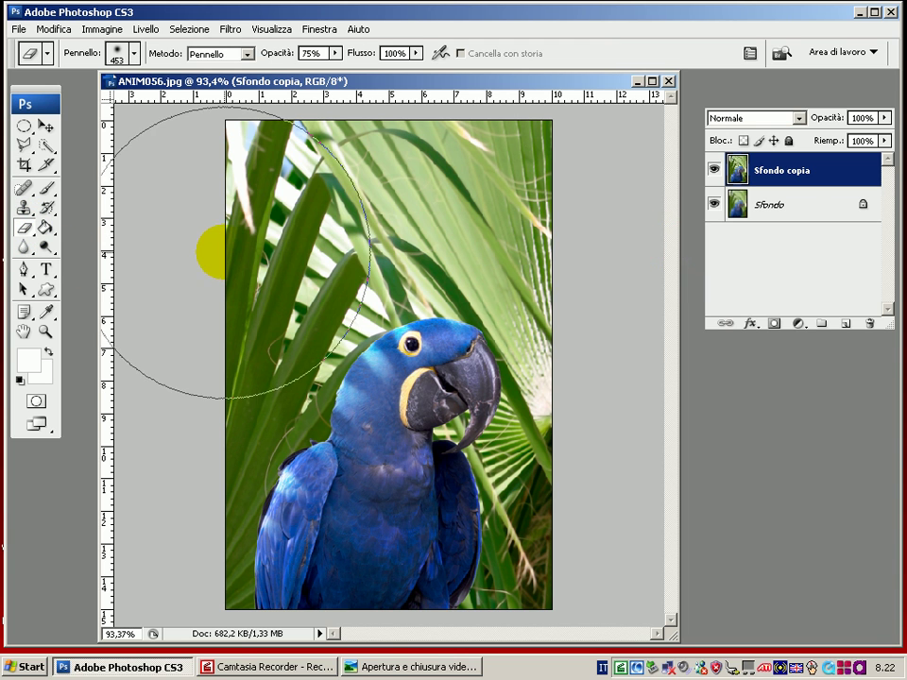
Set the Eraser brush main diameter to 141 px.
left_click(135, 54)
left_click(135, 102)
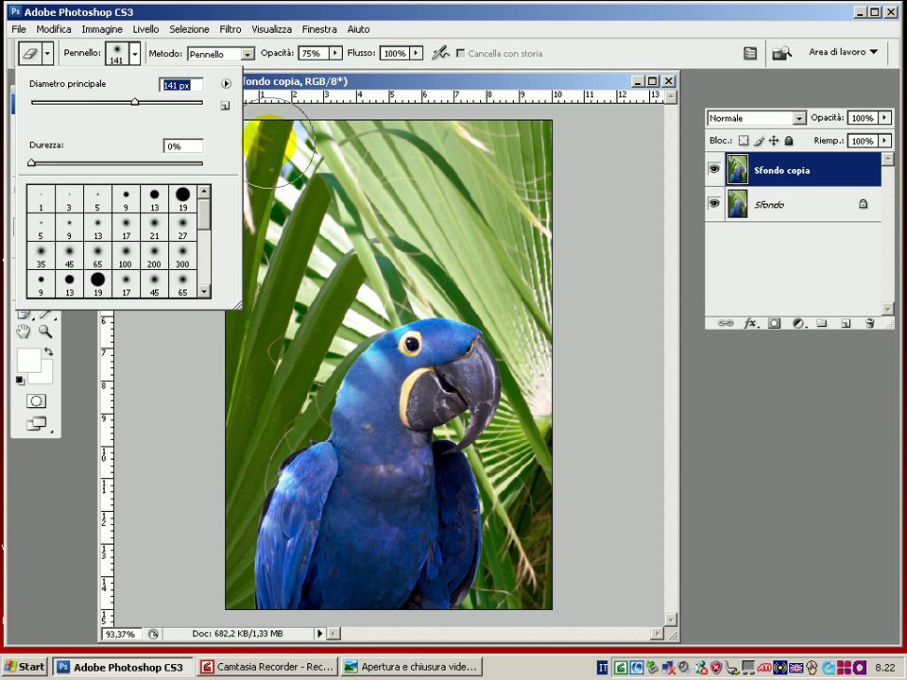
left_click(260, 133)
Erase the palm leaves at the upper left and left of the parrot on the copy.
mouse_move(436, 161)
left_mouse_down()
mouse_move(417, 240)
mouse_move(574, 456)
mouse_move(578, 341)
mouse_move(224, 381)
left_mouse_up()
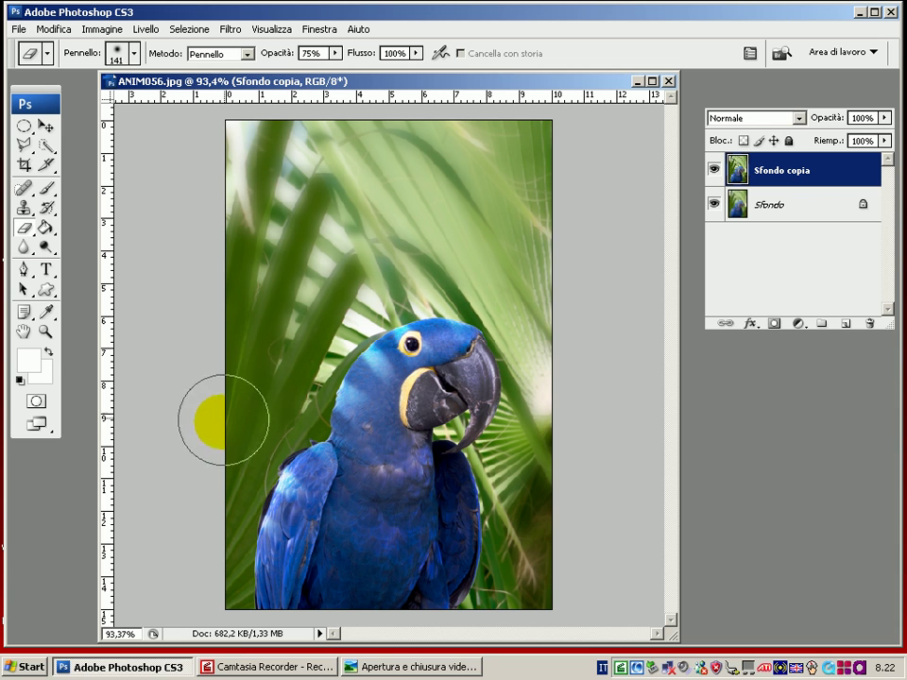
left_click_drag(199, 488, 300, 149)
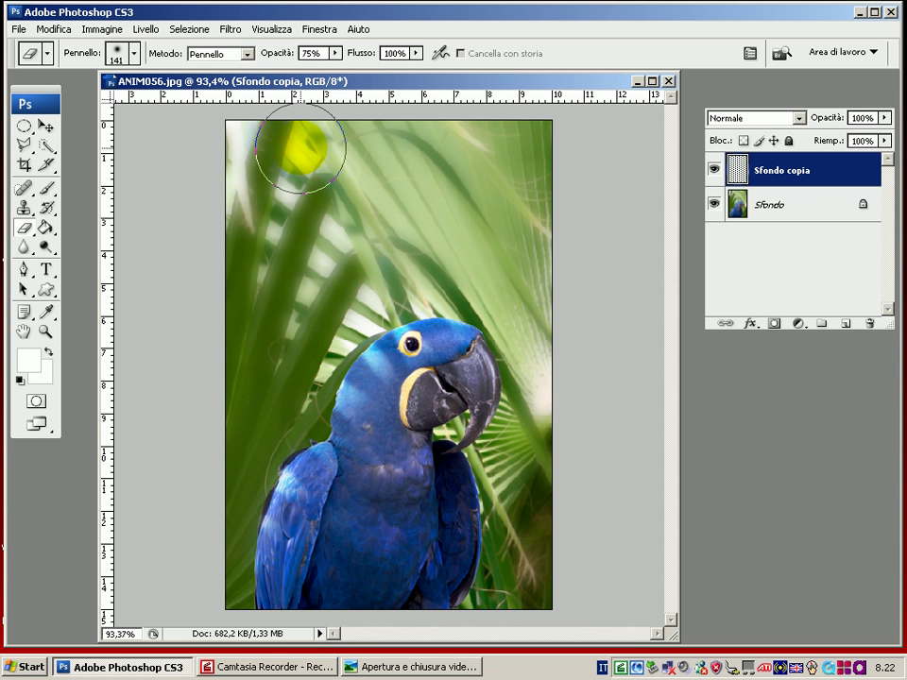
left_click_drag(300, 149, 250, 210)
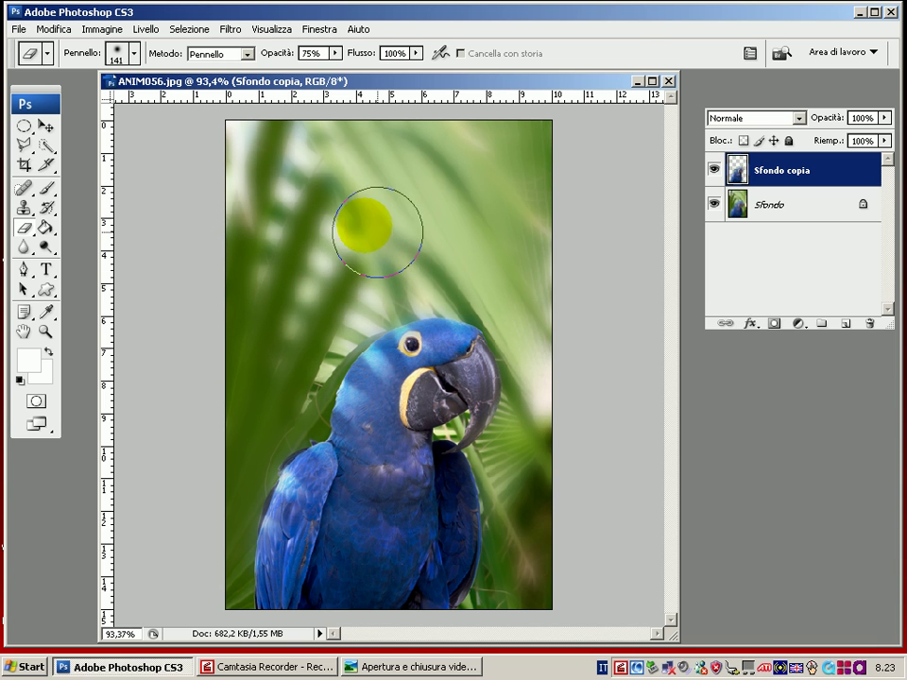
mouse_move(276, 339)
left_mouse_down()
mouse_move(267, 181)
mouse_move(371, 138)
left_mouse_up()
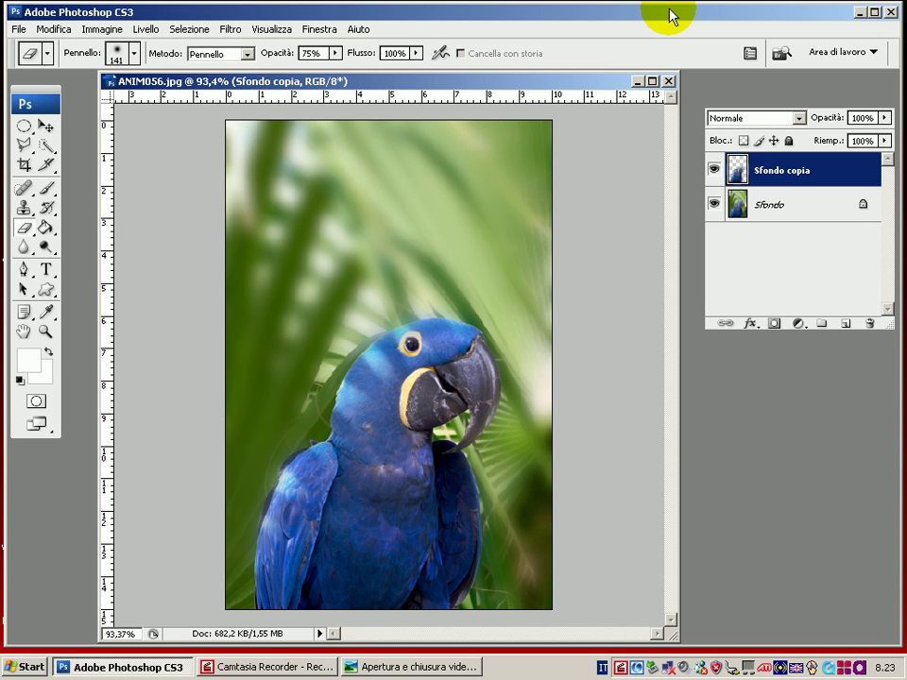
At 200% zoom, erase the halo along the parrot's edge and wing with a 54 px brush.
key("ctrl+plus")
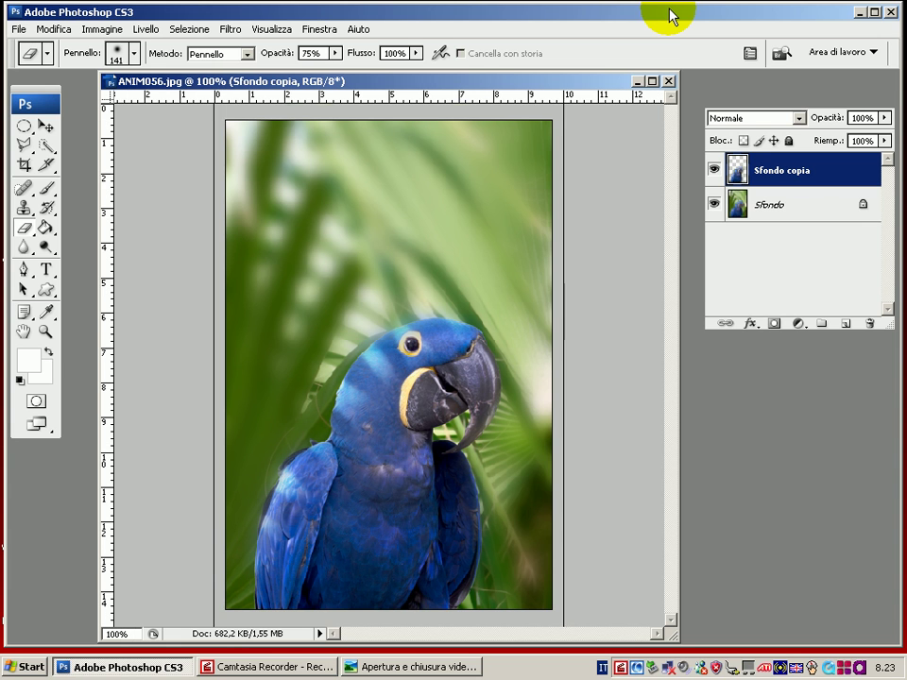
key("ctrl+plus")
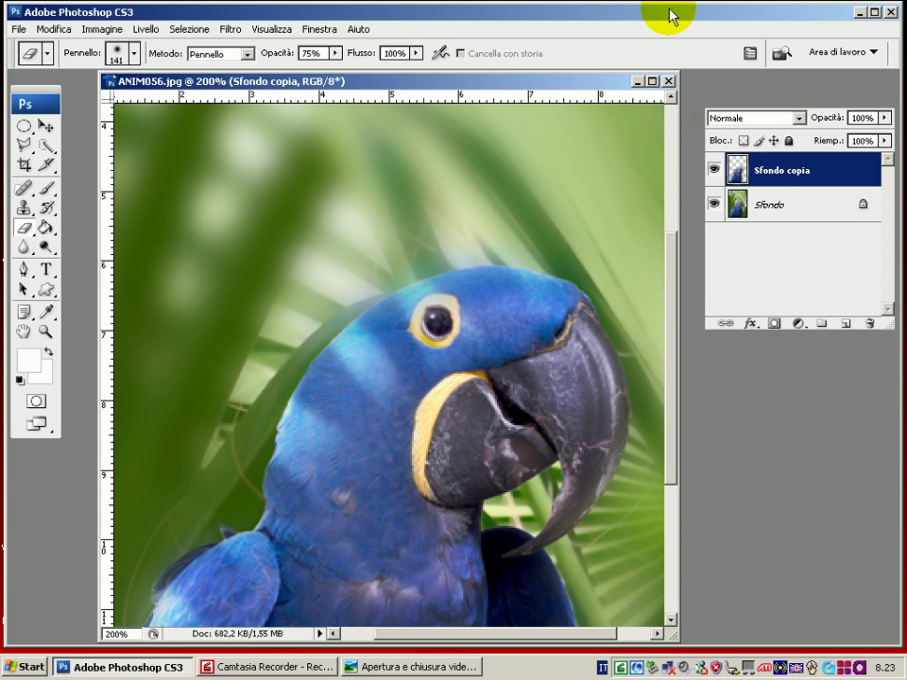
left_click(136, 54)
left_click_drag(94, 102, 76, 103)
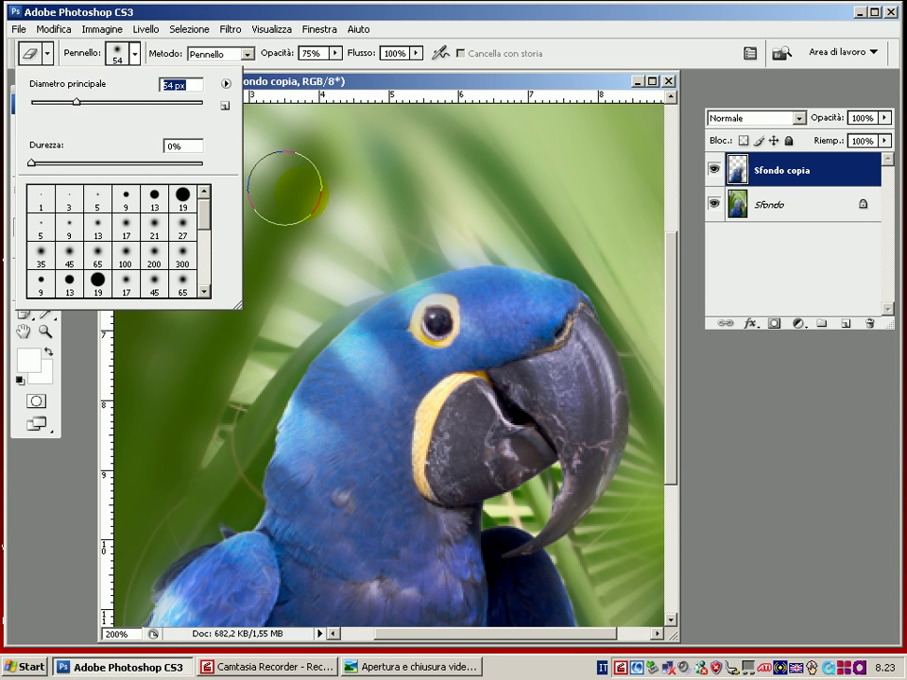
left_click(302, 232)
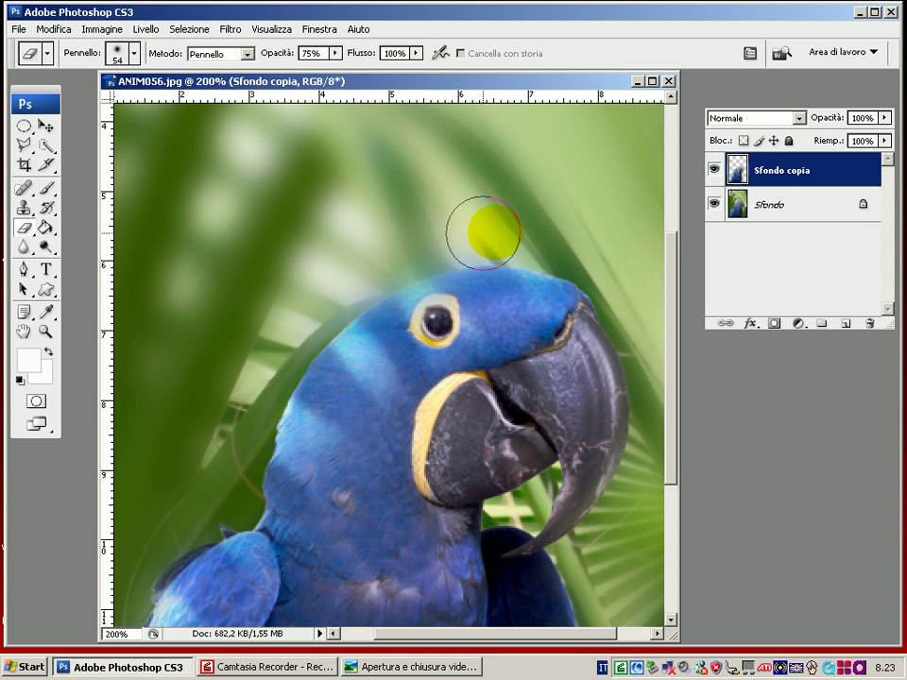
mouse_move(253, 330)
left_mouse_down()
mouse_move(213, 490)
mouse_move(559, 323)
mouse_move(411, 360)
mouse_move(259, 239)
mouse_move(698, 391)
mouse_move(592, 330)
mouse_move(550, 425)
mouse_move(554, 491)
left_mouse_up()
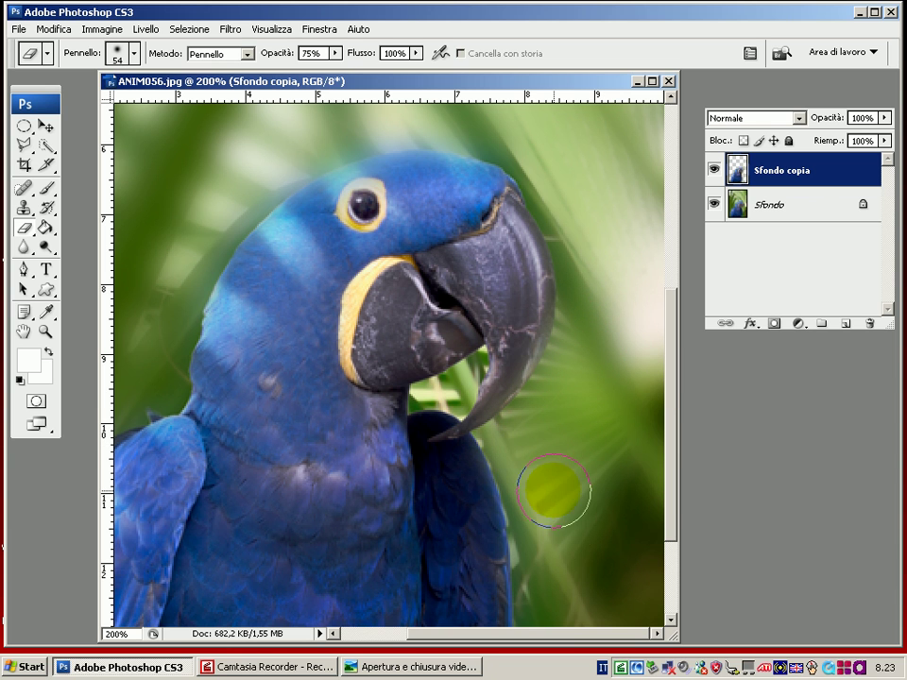
left_click_drag(667, 500, 671, 575)
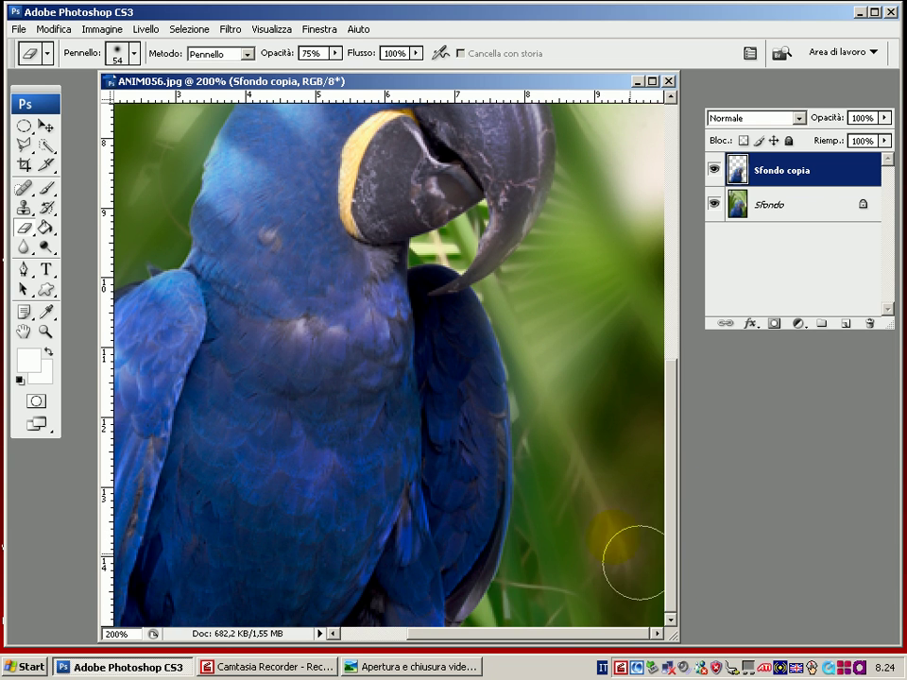
left_click_drag(569, 407, 547, 395)
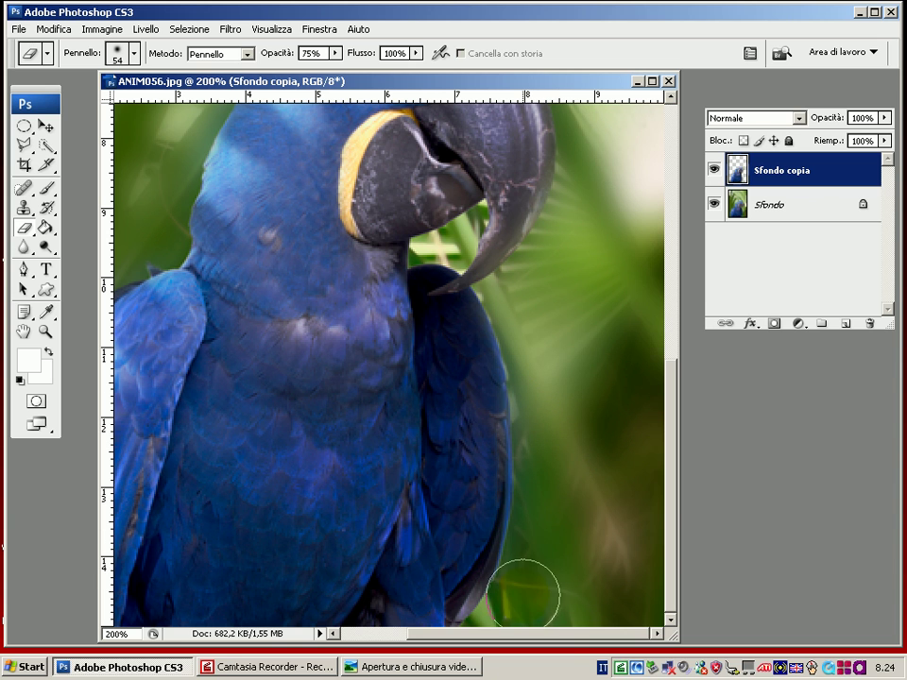
mouse_move(510, 654)
left_mouse_down()
mouse_move(498, 637)
mouse_move(397, 634)
left_mouse_up()
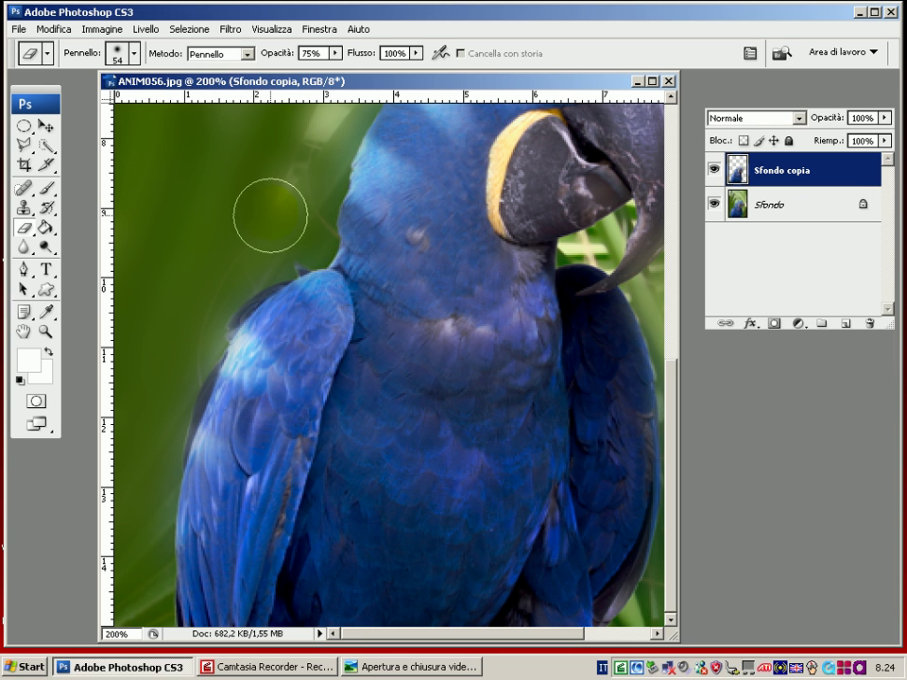
Erase the fringe under the beak with a 22 px brush, then zoom back out.
mouse_move(309, 263)
left_mouse_down()
mouse_move(235, 401)
mouse_move(208, 427)
mouse_move(193, 360)
left_mouse_up()
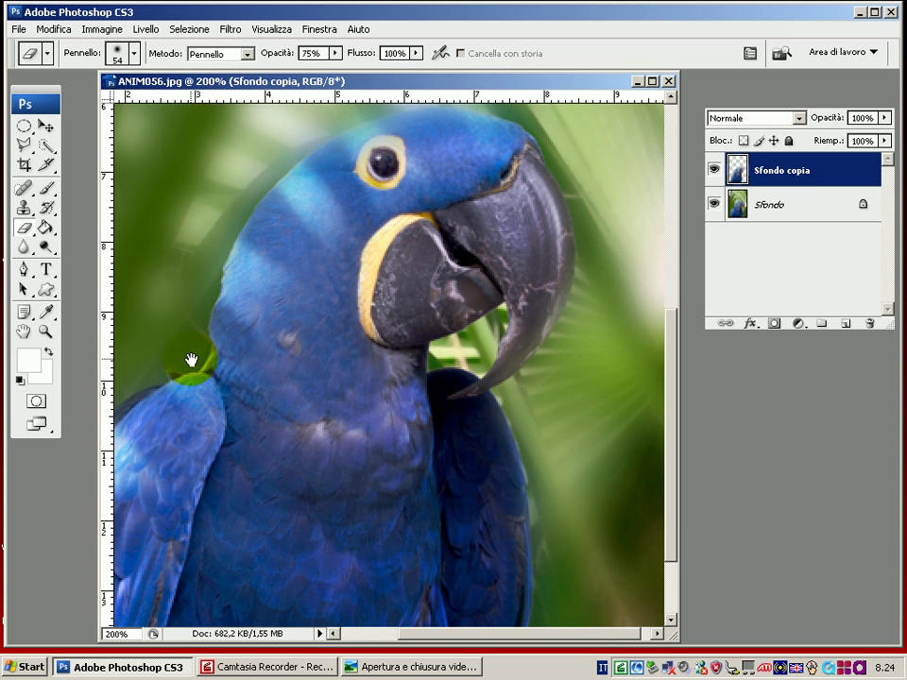
left_click(134, 54)
left_click_drag(74, 101, 49, 101)
left_click(452, 350)
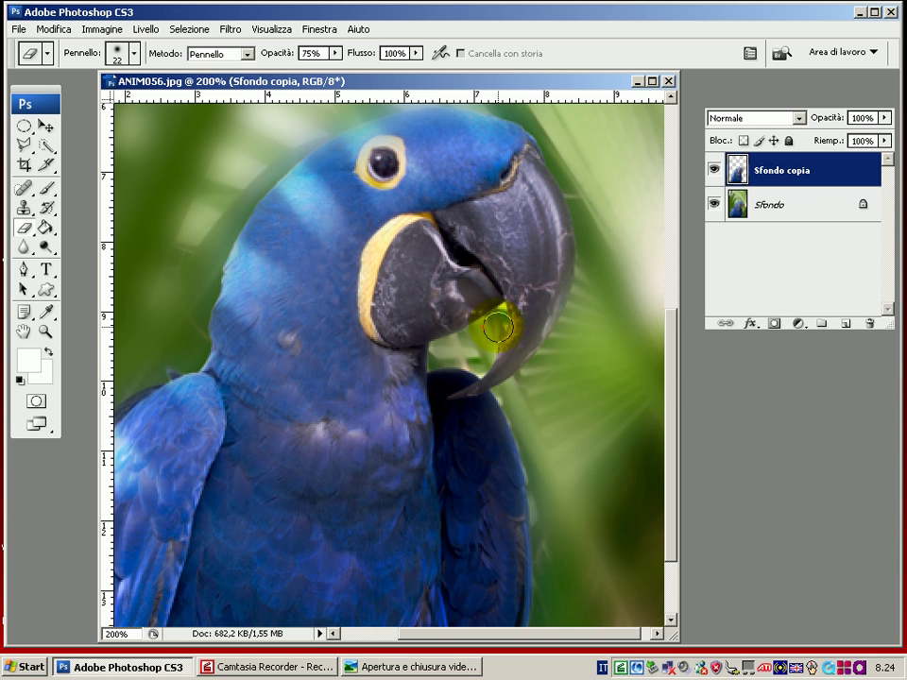
left_click(480, 349)
mouse_move(480, 350)
left_mouse_down()
mouse_move(473, 365)
mouse_move(519, 415)
mouse_move(593, 368)
left_mouse_up()
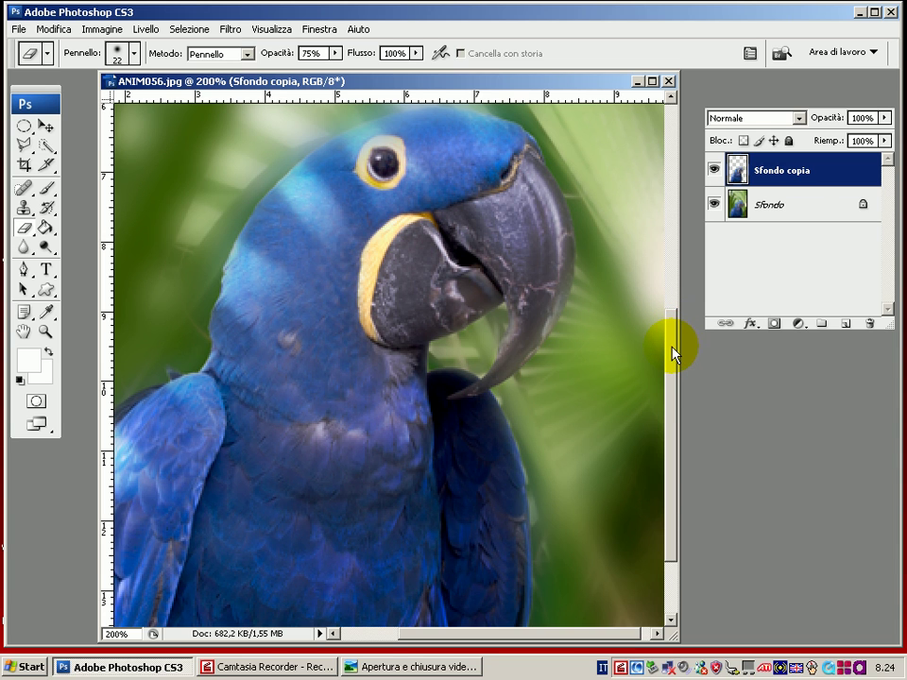
left_click_drag(675, 354, 675, 302)
scroll(674, 300, "down", 1)
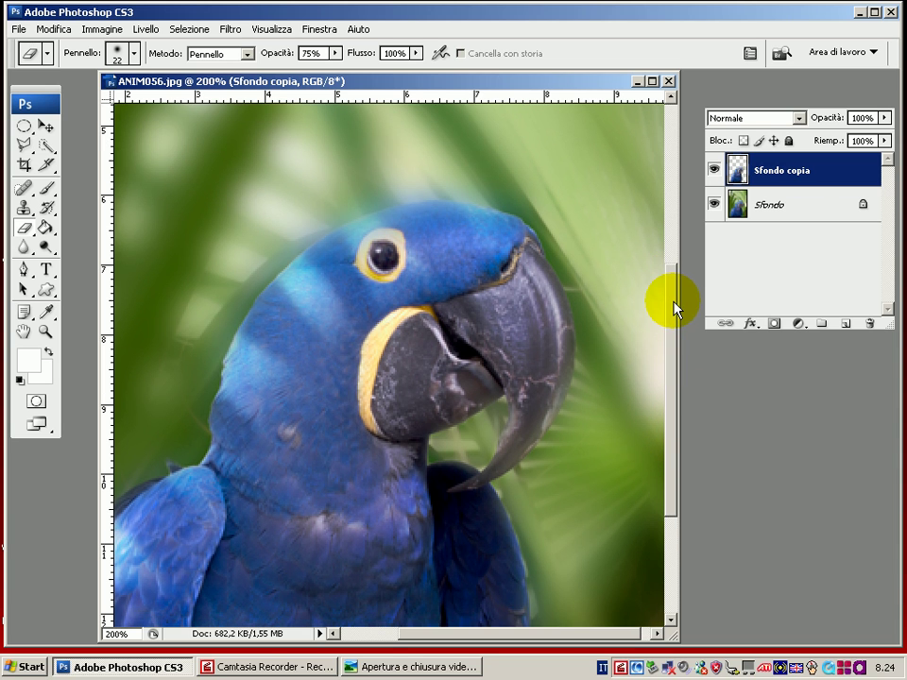
key("ctrl+minus")
key("ctrl+minus")
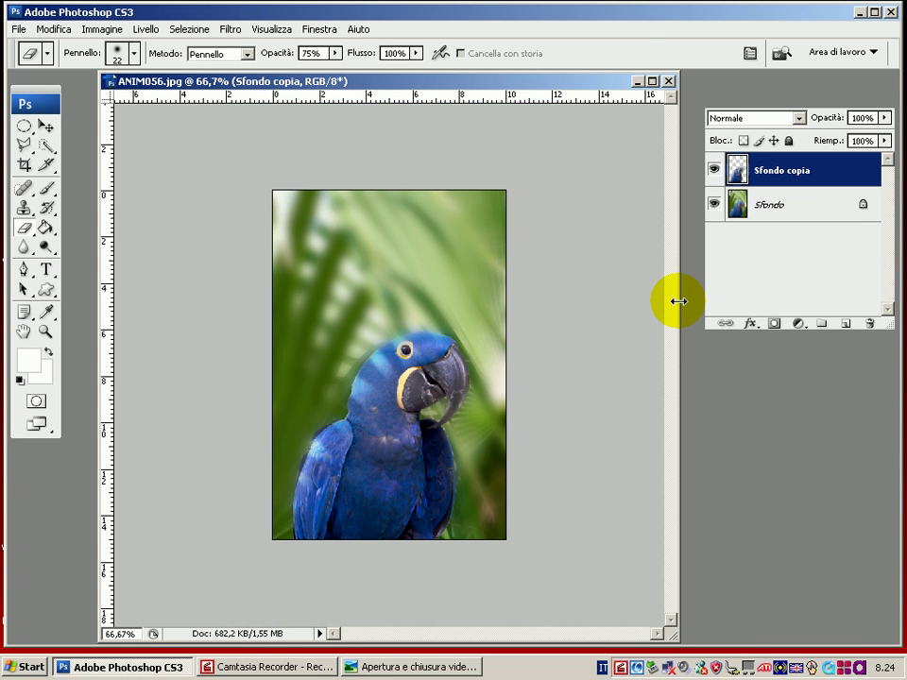
Return to 100% zoom and select the original Sfondo layer.
key("ctrl+plus")
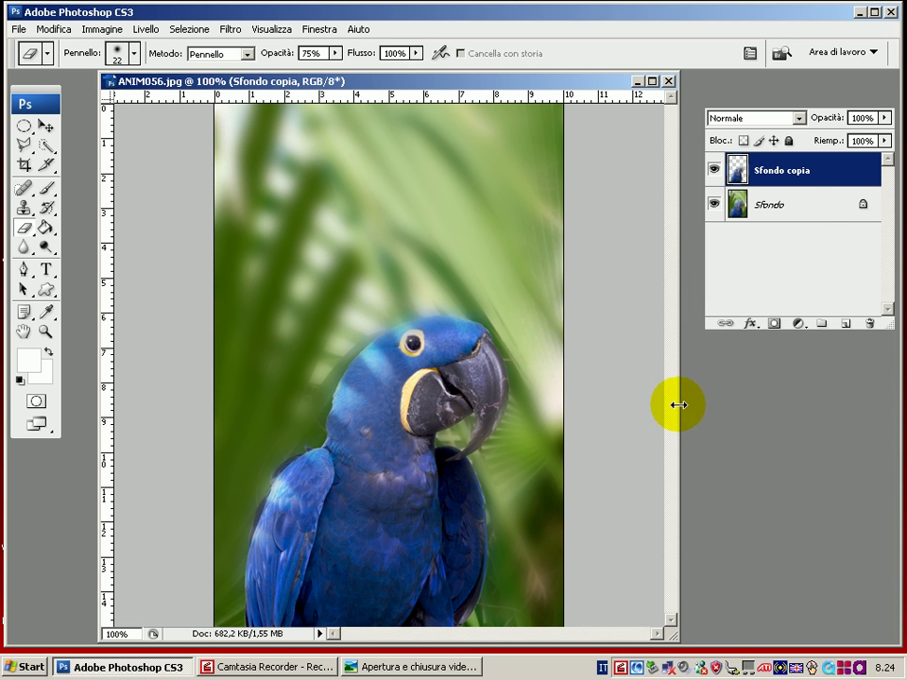
left_click(806, 218)
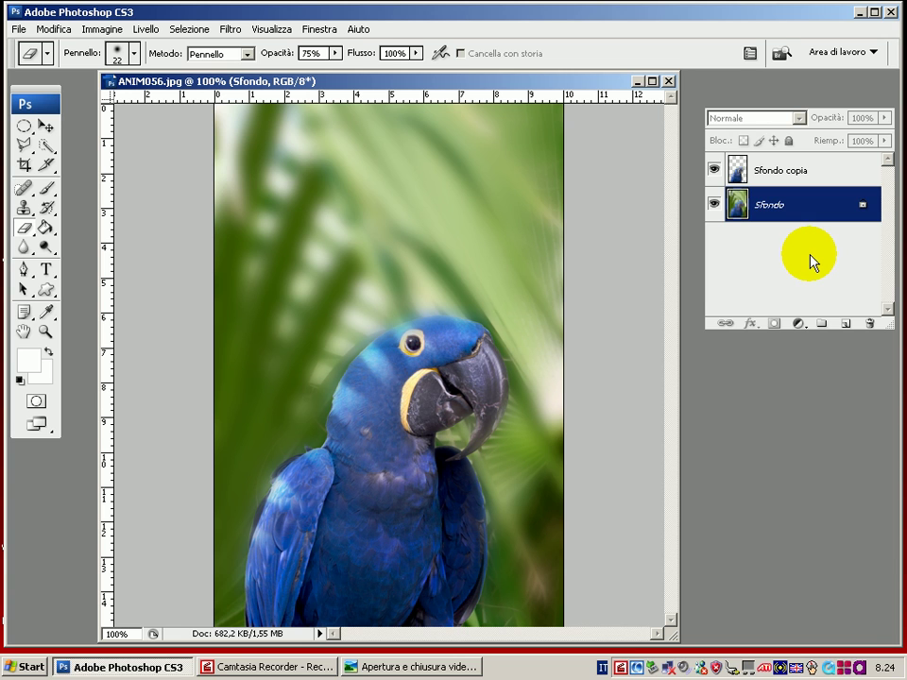
Blur the Sfondo layer with Controllo sfocatura at a 13,0 pixel radius.
left_click(230, 30)
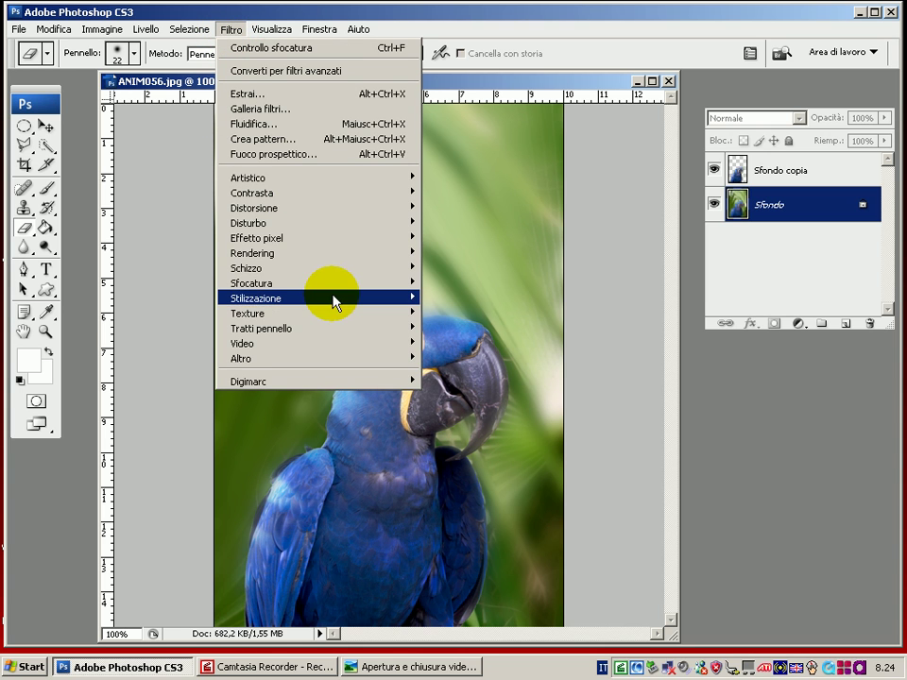
mouse_move(284, 282)
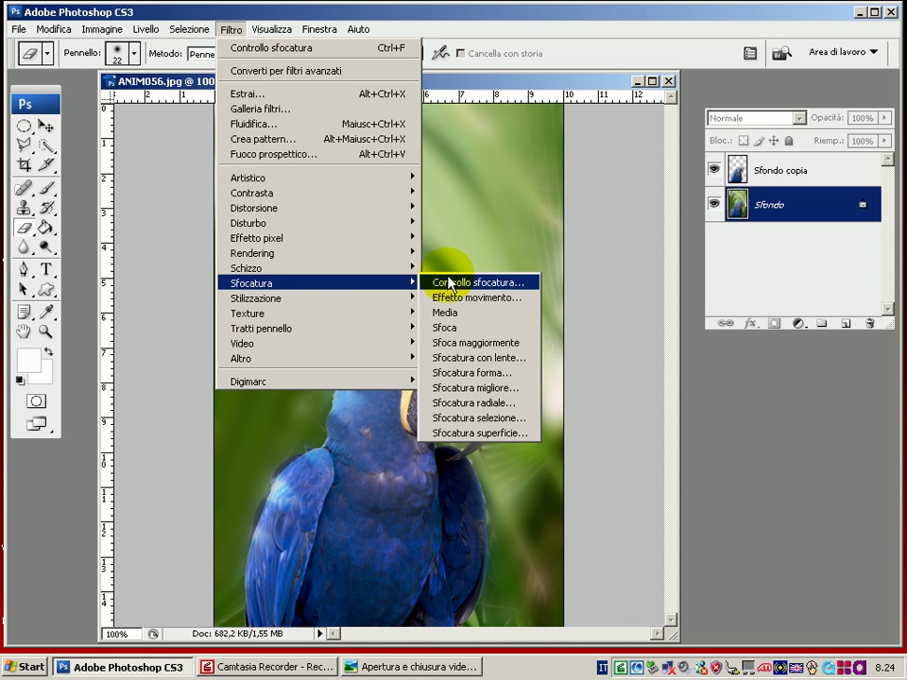
left_click(449, 286)
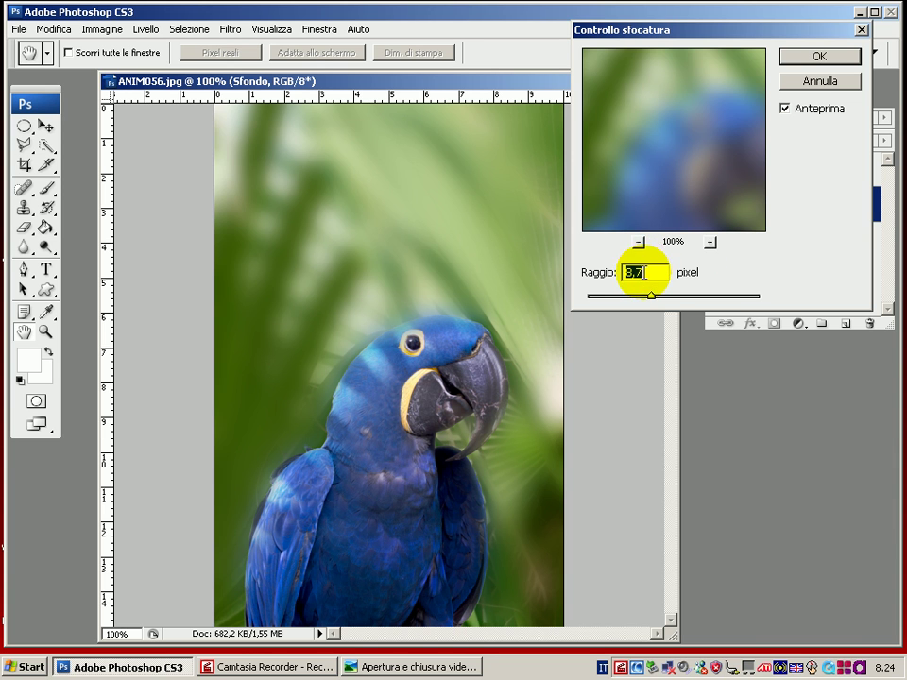
left_click_drag(643, 300, 623, 300)
left_click_drag(621, 301, 679, 306)
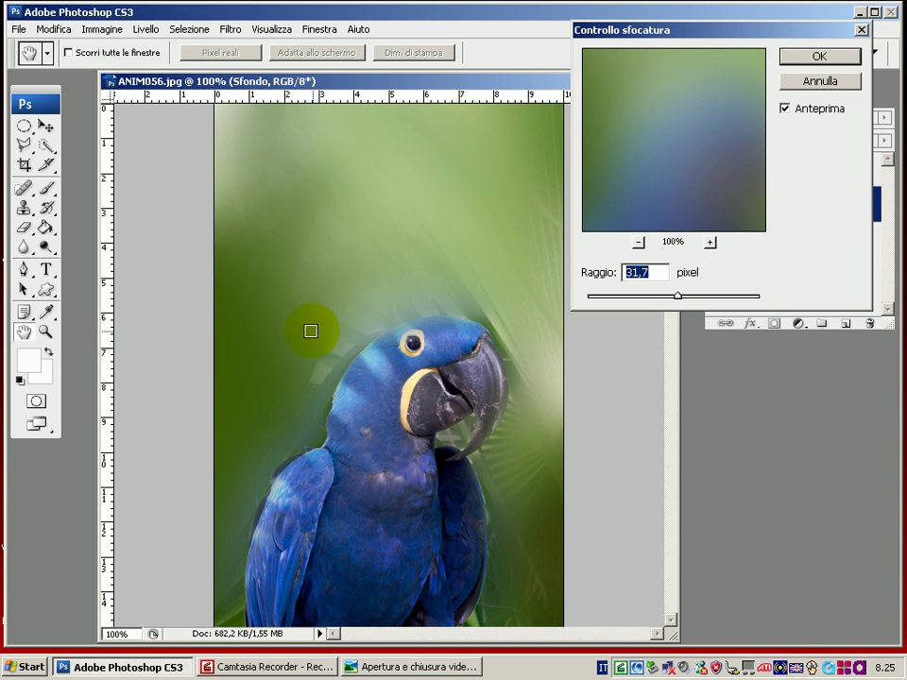
left_click_drag(676, 302, 661, 300)
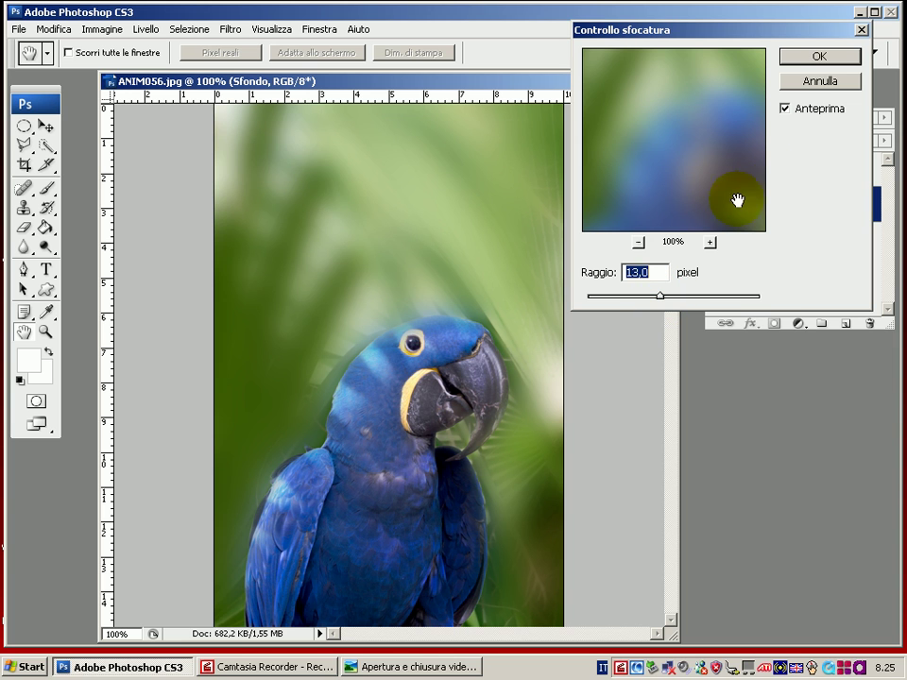
left_click(820, 57)
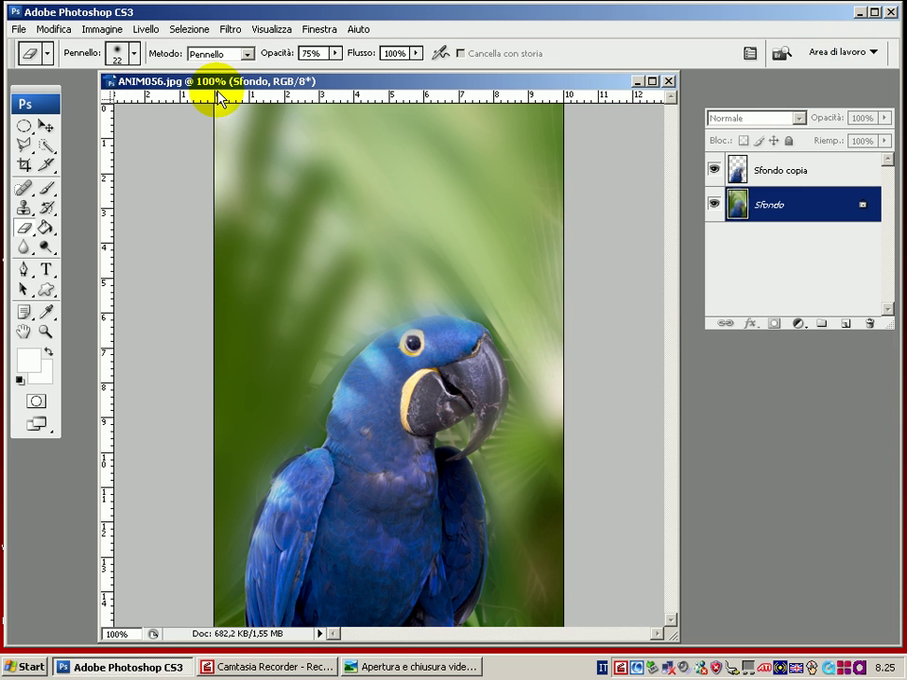
Flatten the layers into a single Sfondo and bring up the closing-credits picture in the image viewer.
left_click(145, 30)
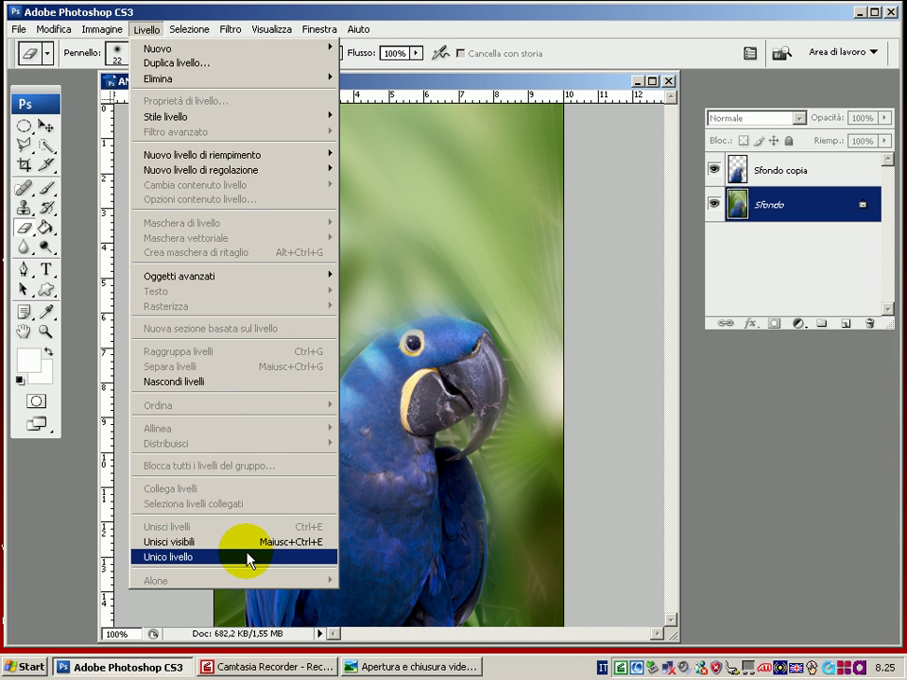
left_click(246, 557)
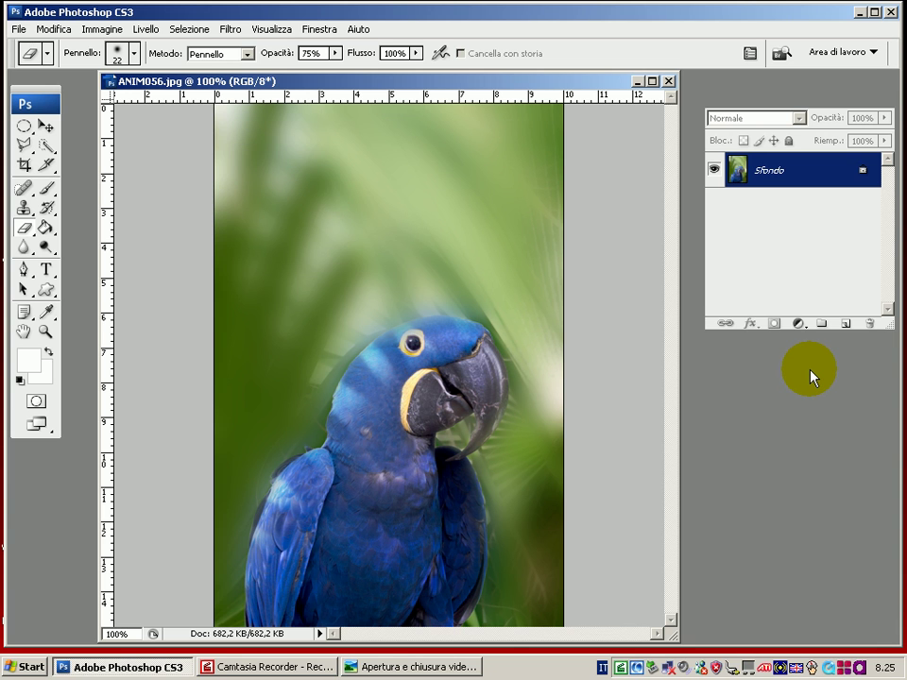
left_click(460, 668)
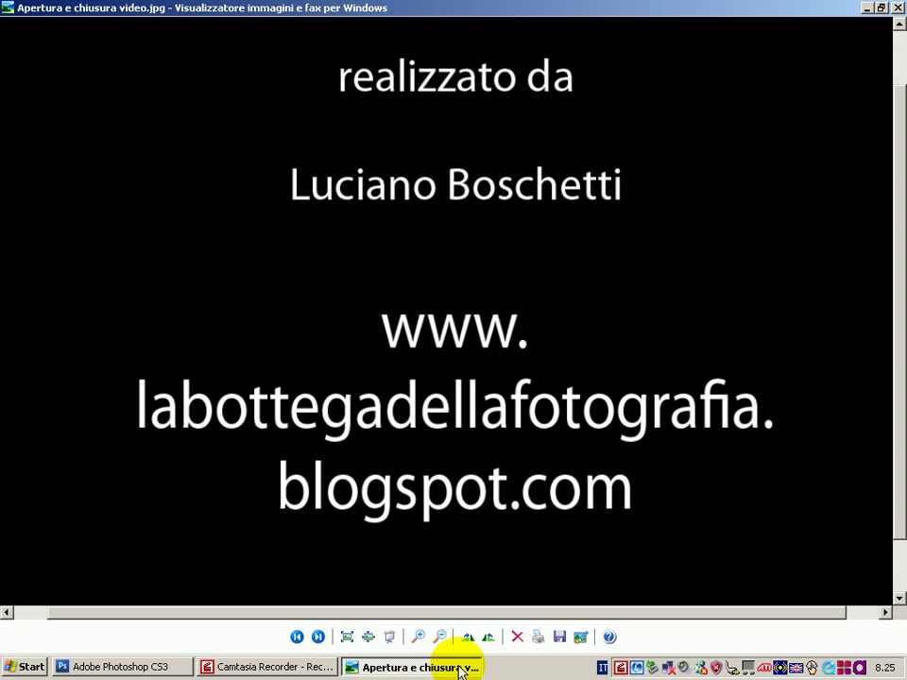